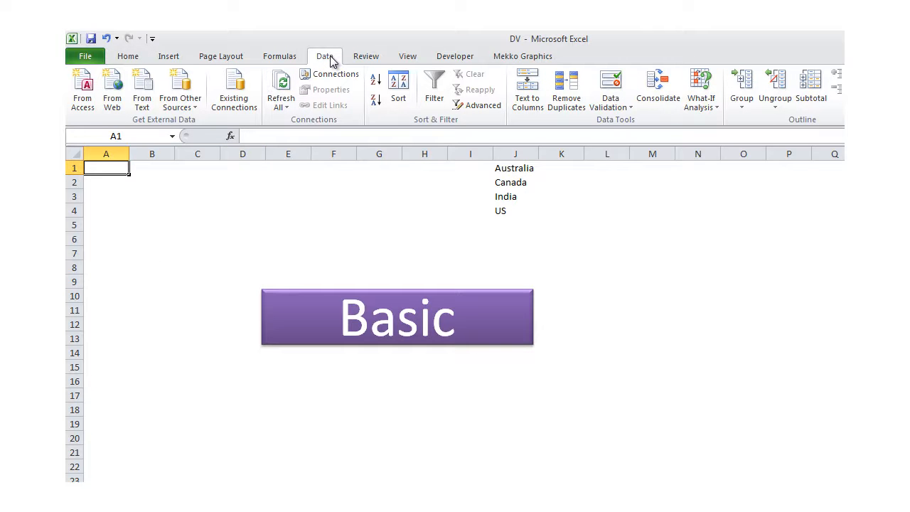
Open the Data Validation dialog for cell A1 on the DV sheet
left_click(611, 82)
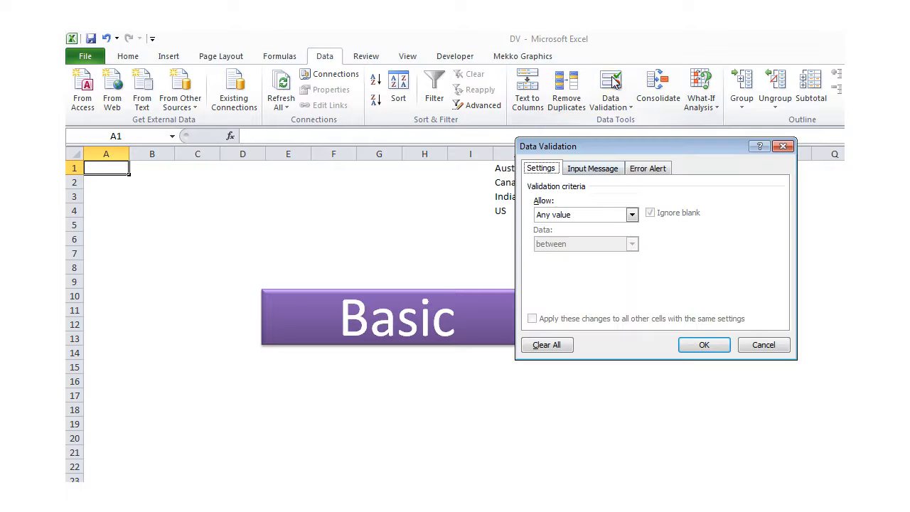
Try a Whole number rule: not between 4 and 8, then equal to
left_click(595, 215)
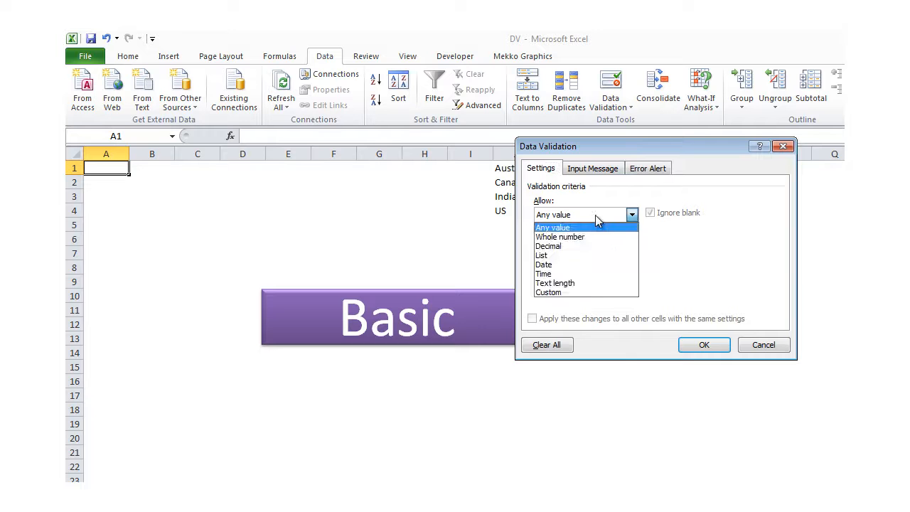
left_click(564, 239)
left_click(569, 245)
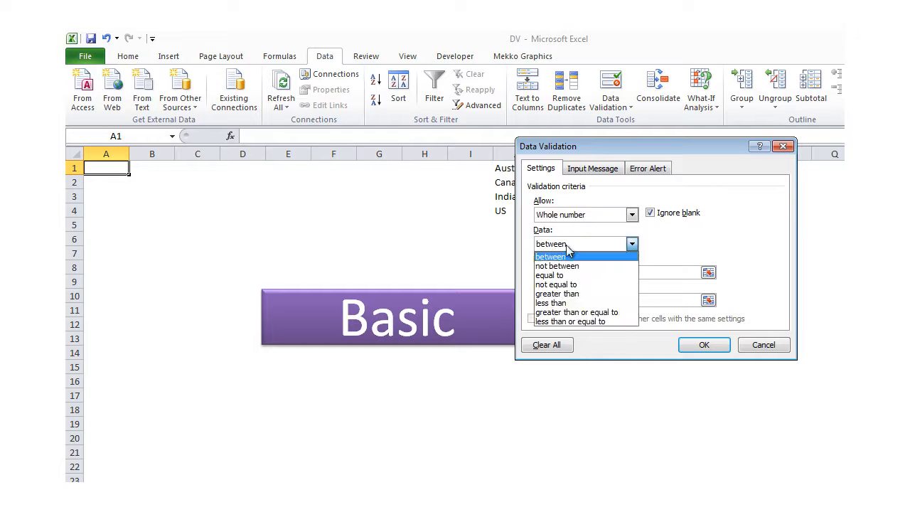
left_click(576, 268)
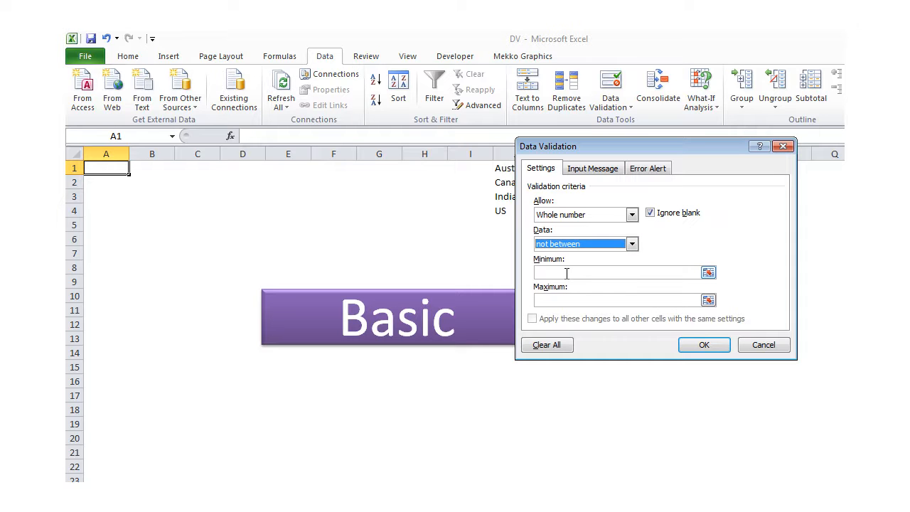
left_click(573, 273)
type("4")
left_click(561, 299)
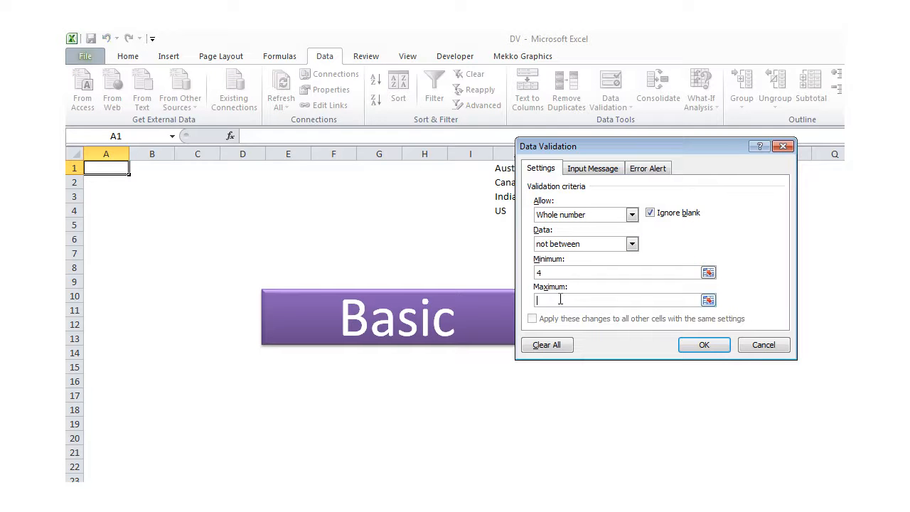
type("8")
left_click(595, 244)
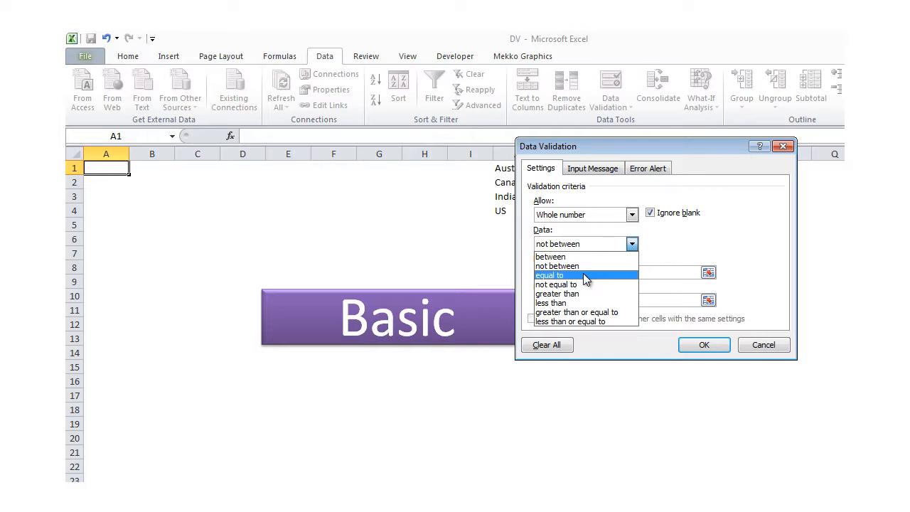
left_click(583, 273)
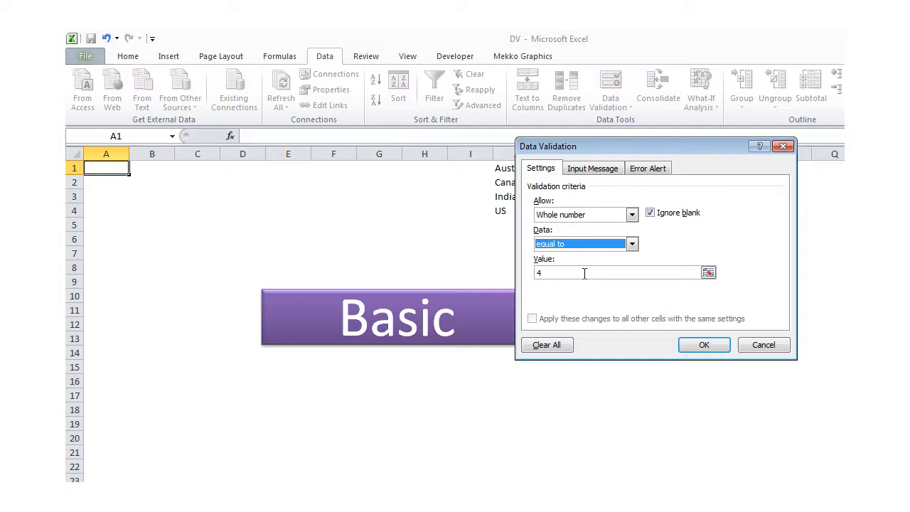
Switch Allow to List with the countries in J1:J4 as the source
left_click(582, 216)
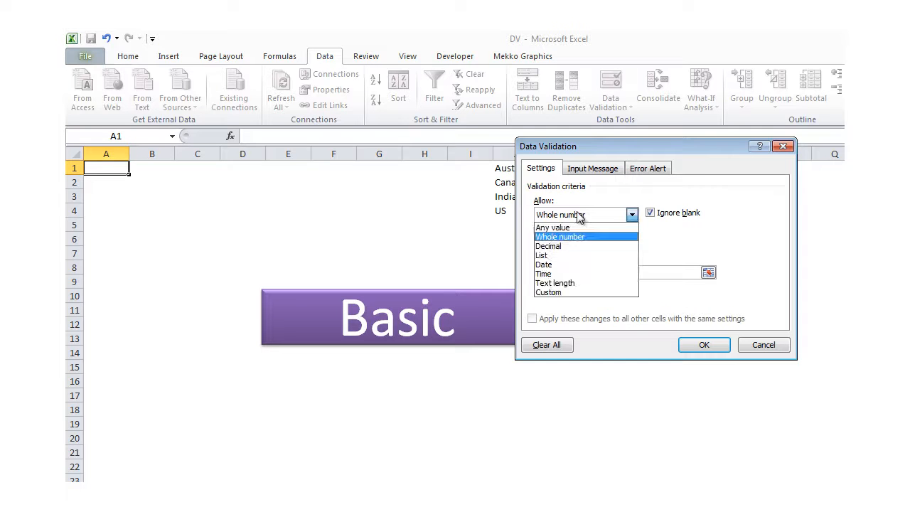
left_click(559, 257)
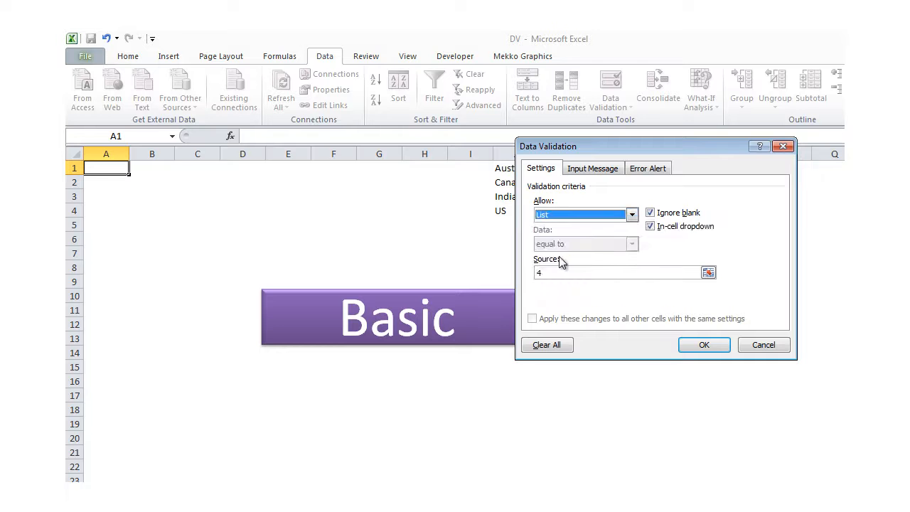
left_click(708, 274)
left_click_drag(500, 168, 508, 213)
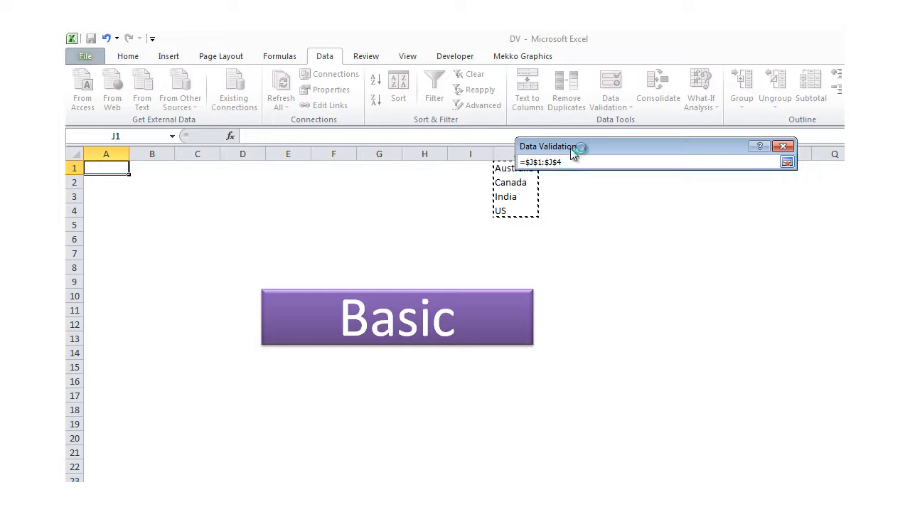
left_click_drag(581, 150, 643, 183)
left_click(842, 195)
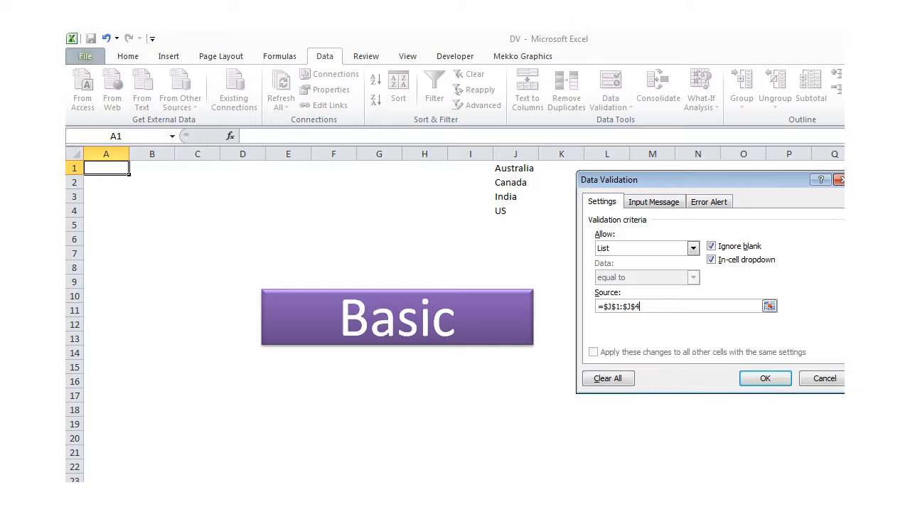
Confirm the list rule, then pick Australia, Canada, India and finally US in A1
left_click(768, 379)
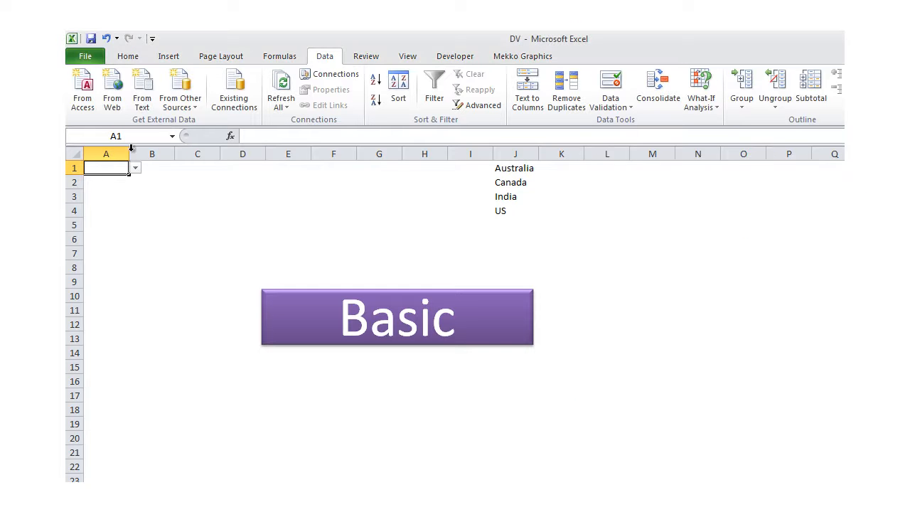
left_click(135, 169)
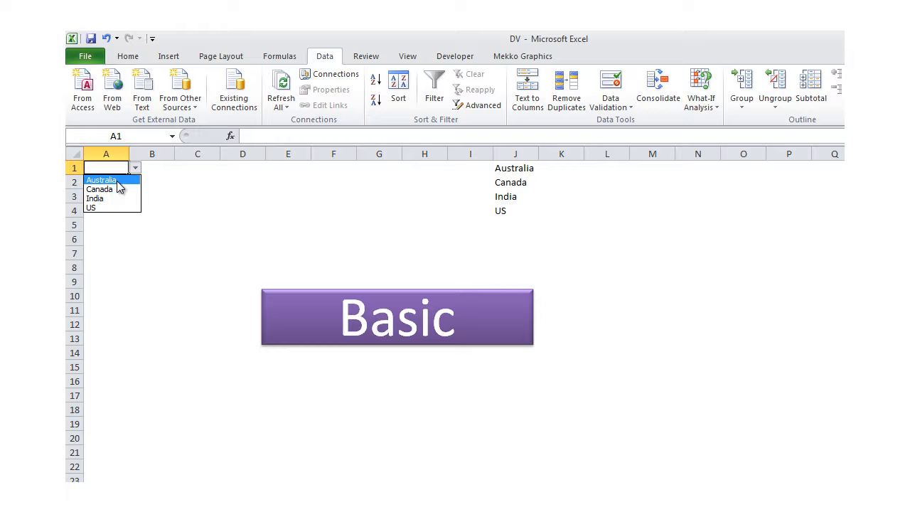
left_click(108, 180)
left_click(137, 169)
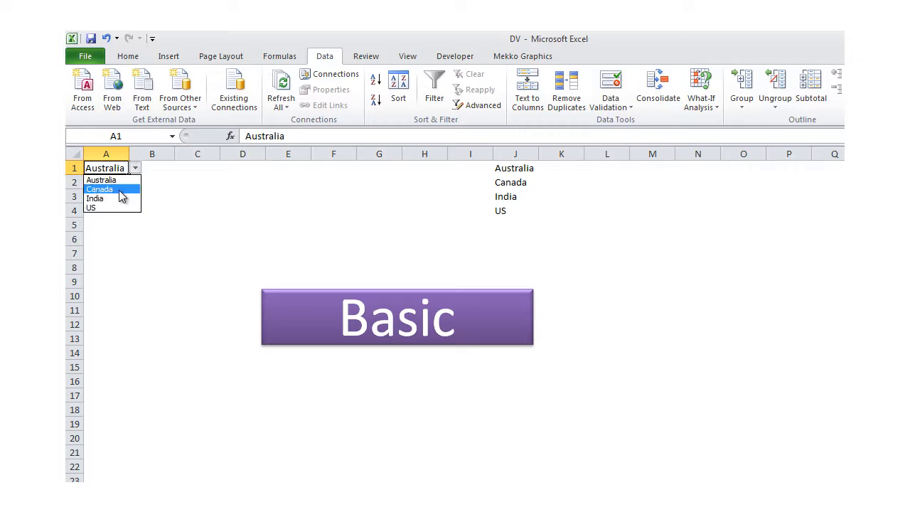
left_click(116, 190)
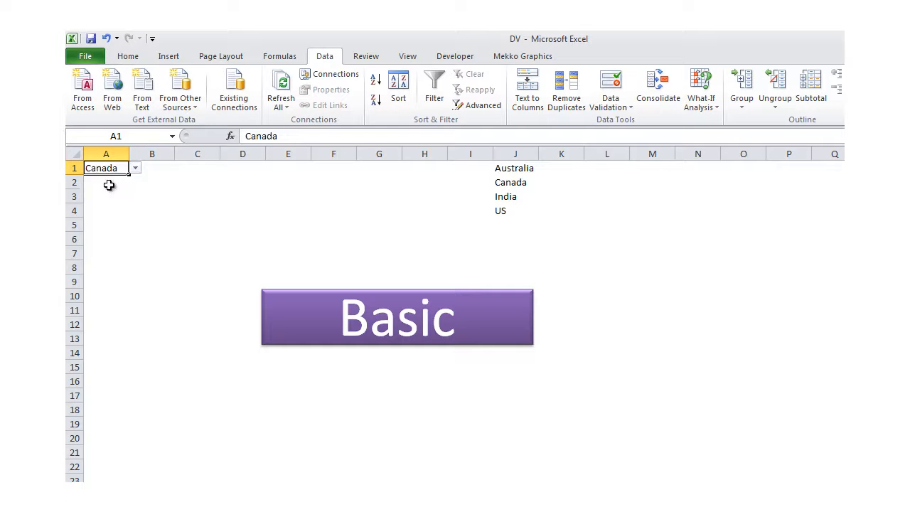
left_click(136, 170)
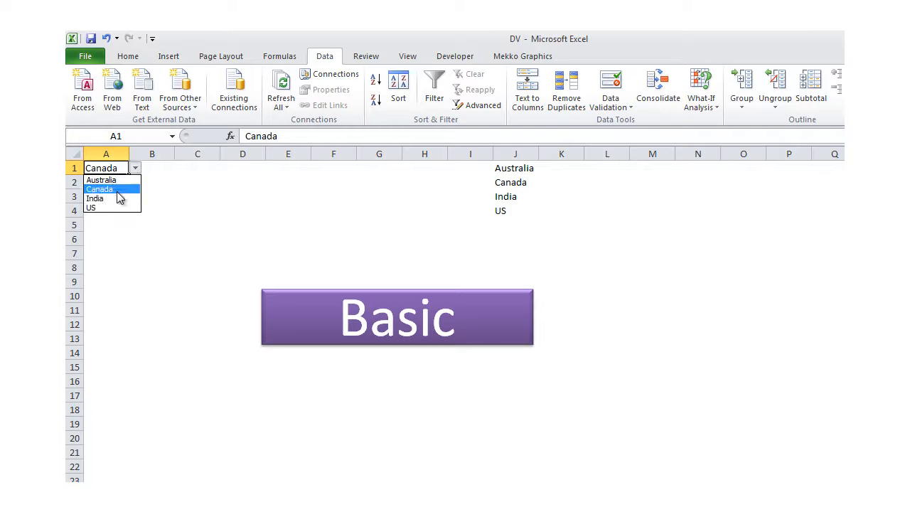
left_click(116, 198)
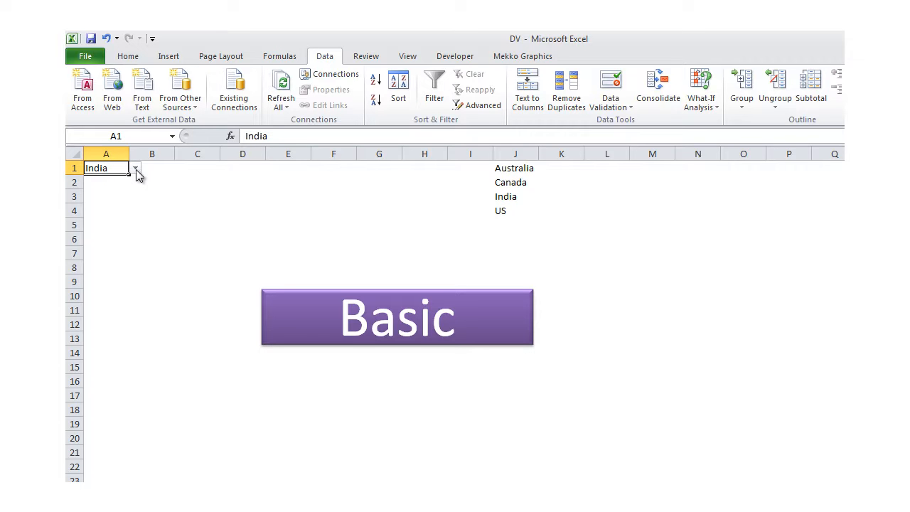
left_click(136, 170)
left_click(107, 207)
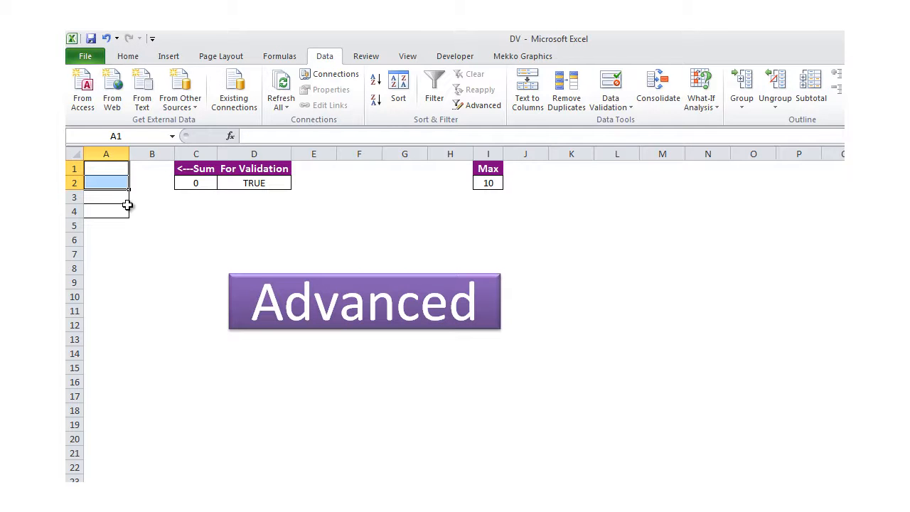
Select A1 on the Advanced sheet and open Data Validation
left_click(118, 171)
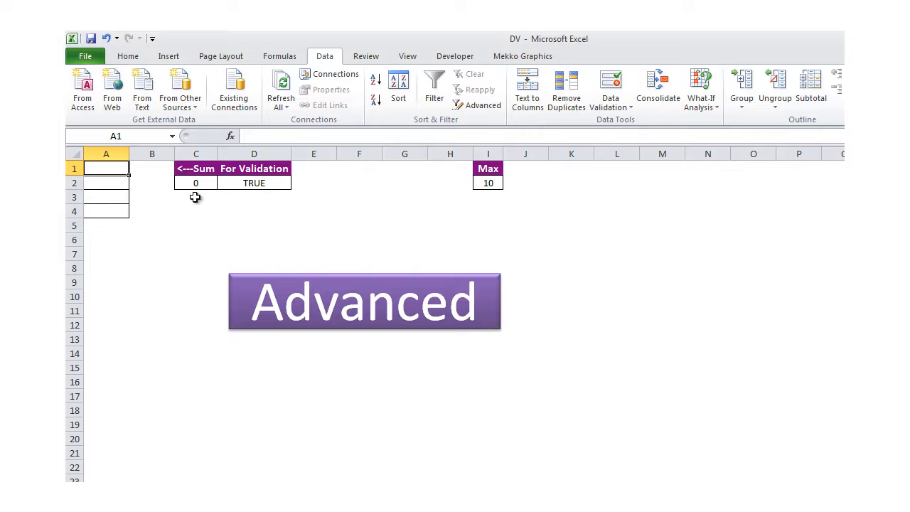
left_click(601, 84)
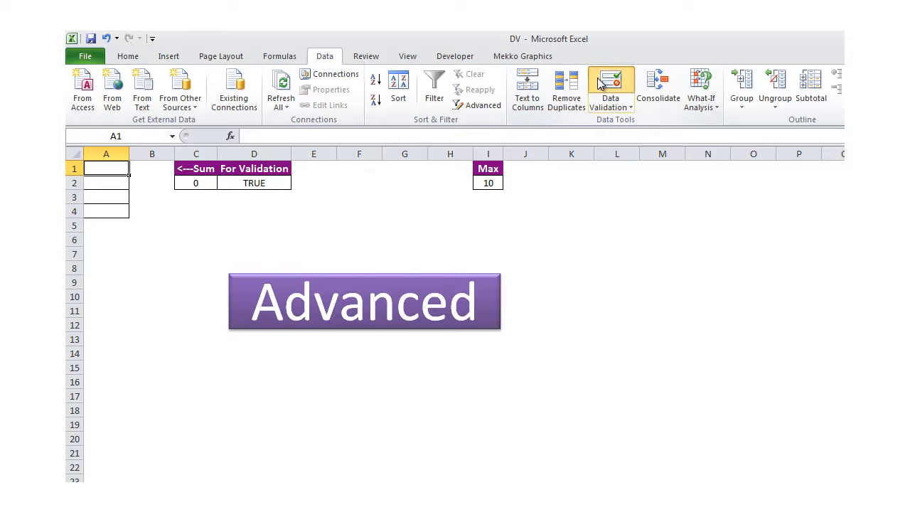
left_click(660, 249)
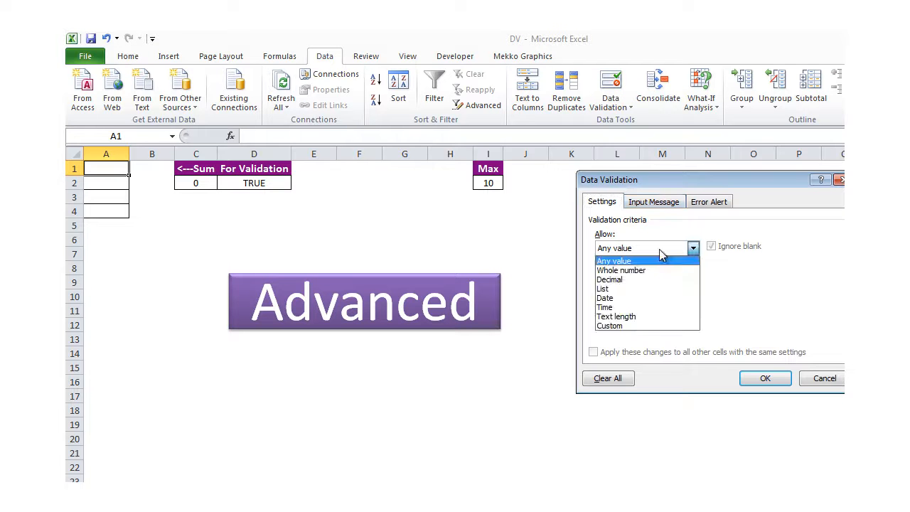
left_click(633, 326)
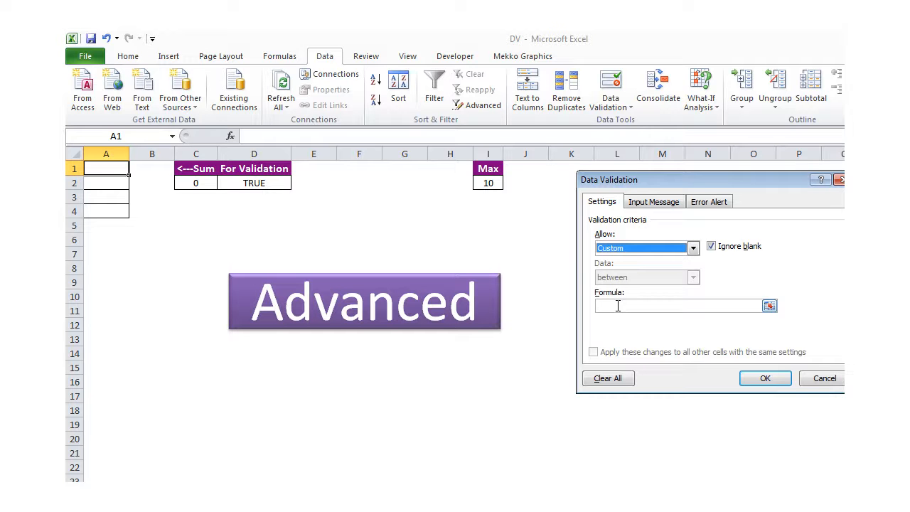
left_click(618, 306)
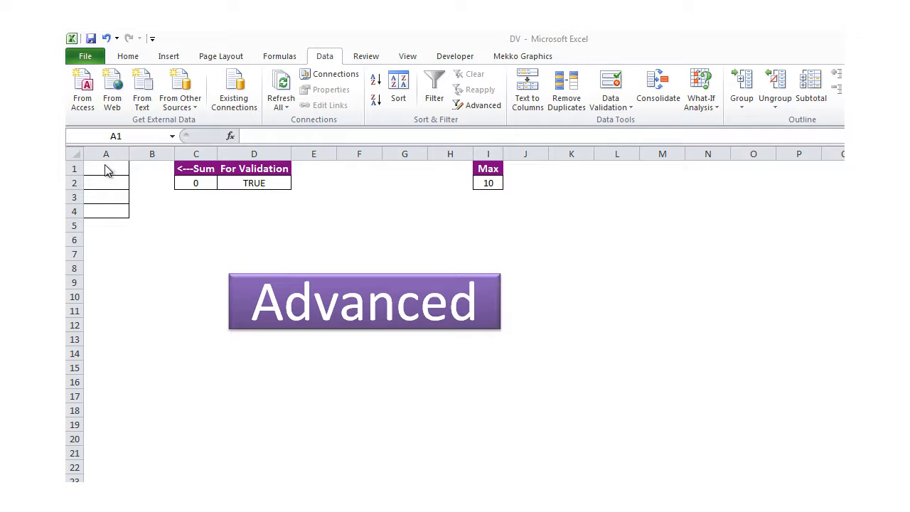
left_click_drag(105, 169, 107, 211)
left_click(109, 170)
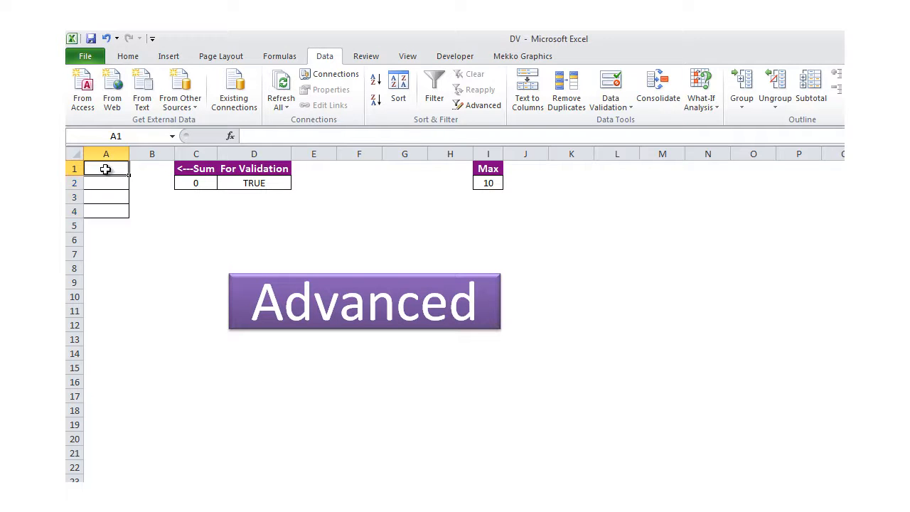
left_click_drag(106, 168, 105, 210)
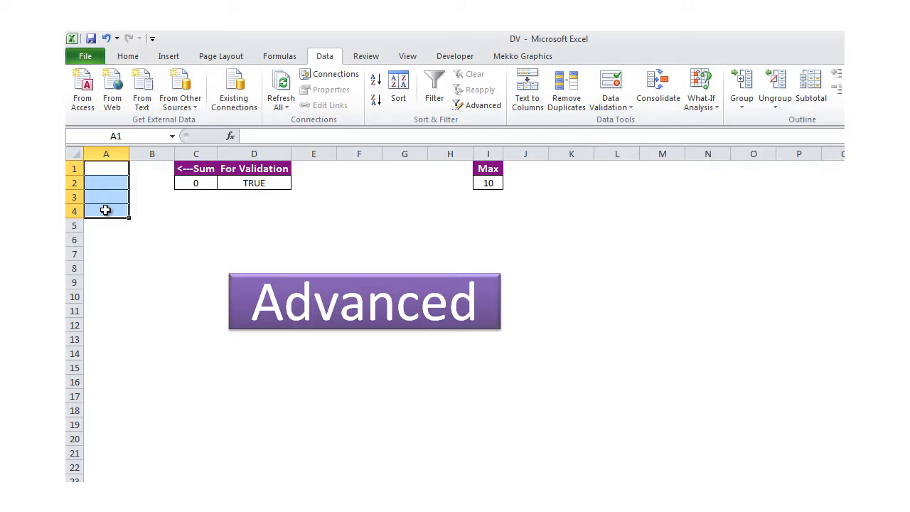
left_click(483, 184)
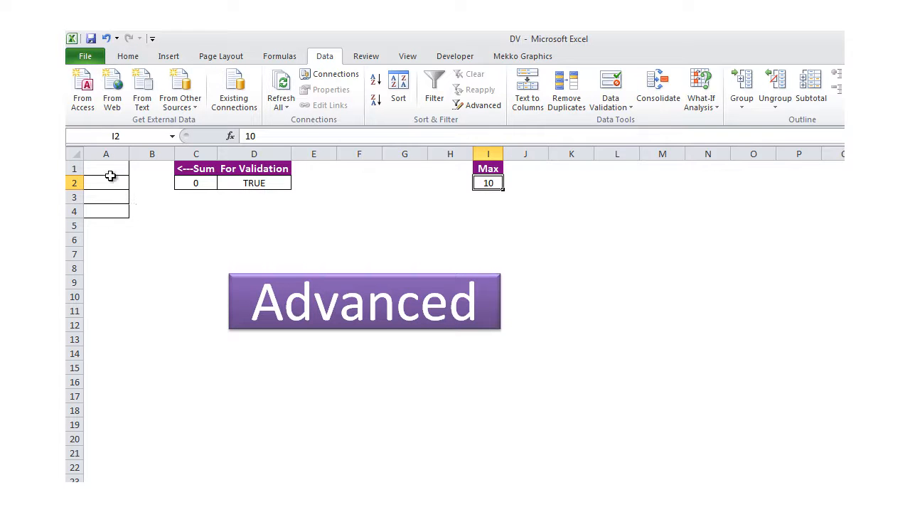
left_click_drag(107, 171, 107, 210)
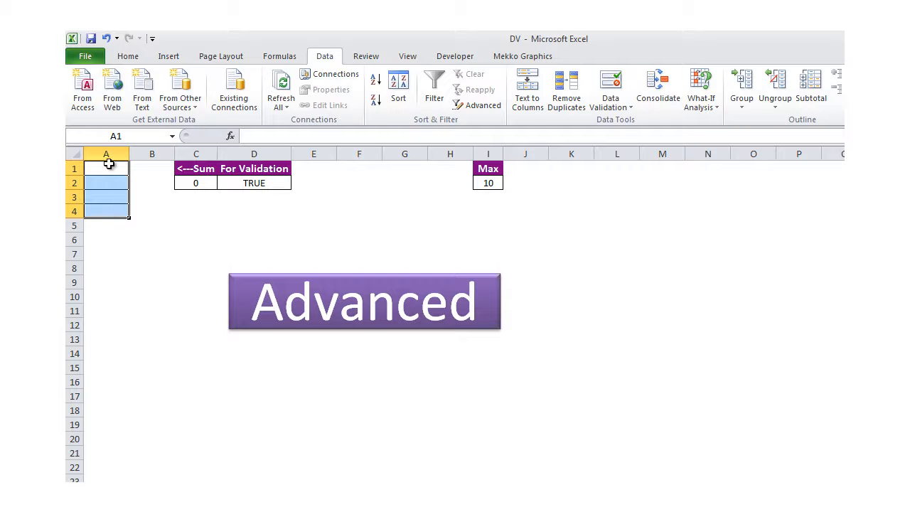
left_click_drag(107, 169, 107, 210)
Extend validation to all of A1:A4 and set Allow to Custom
left_click(623, 84)
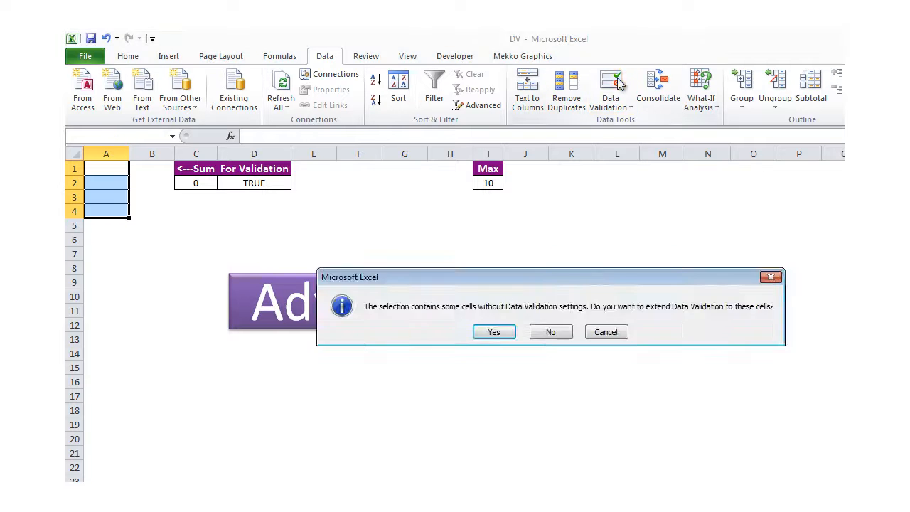
left_click(490, 331)
left_click(648, 248)
left_click(629, 325)
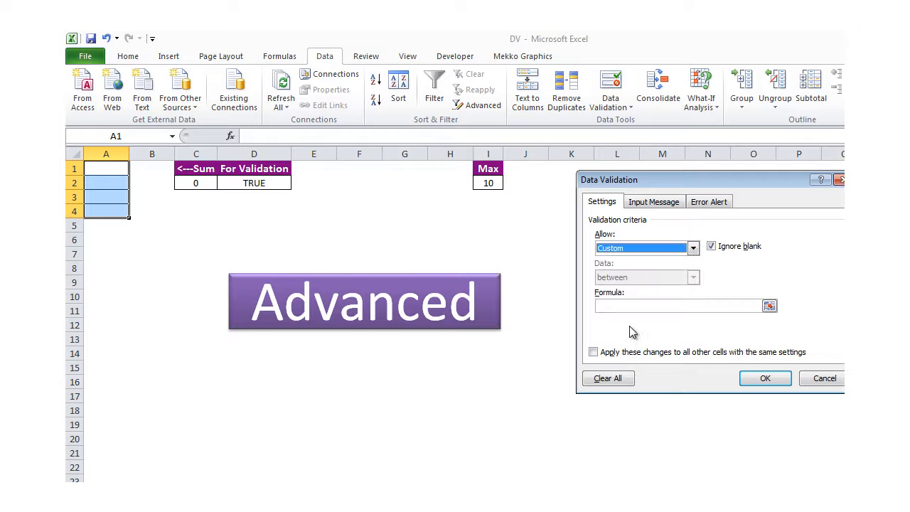
Enter the formula =SUM($A$1:$A$4)<$I$2 and confirm the rule
left_click(625, 305)
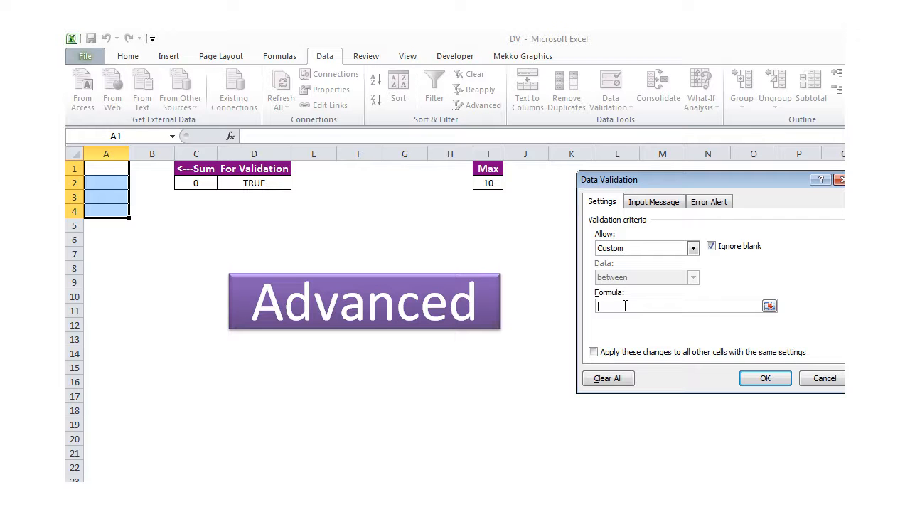
type("=sum(")
left_click_drag(118, 169, 113, 207)
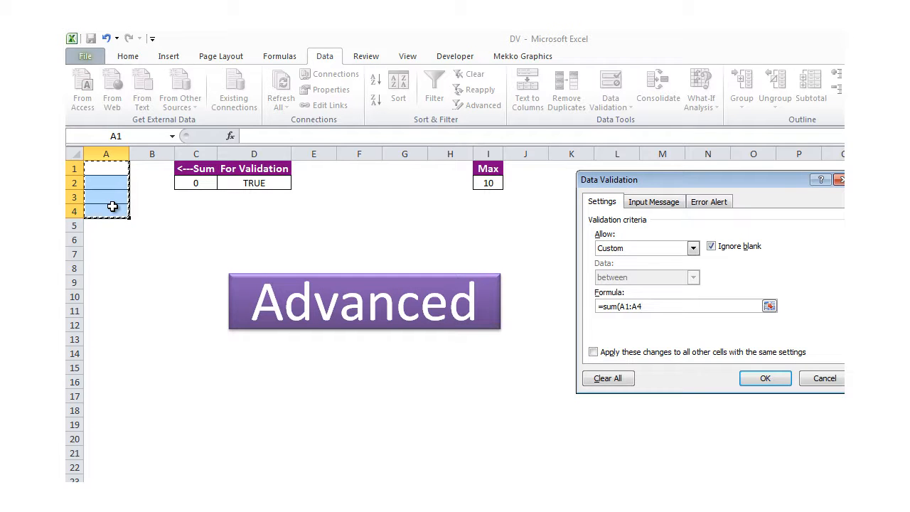
key("F4")
type(")")
type("<")
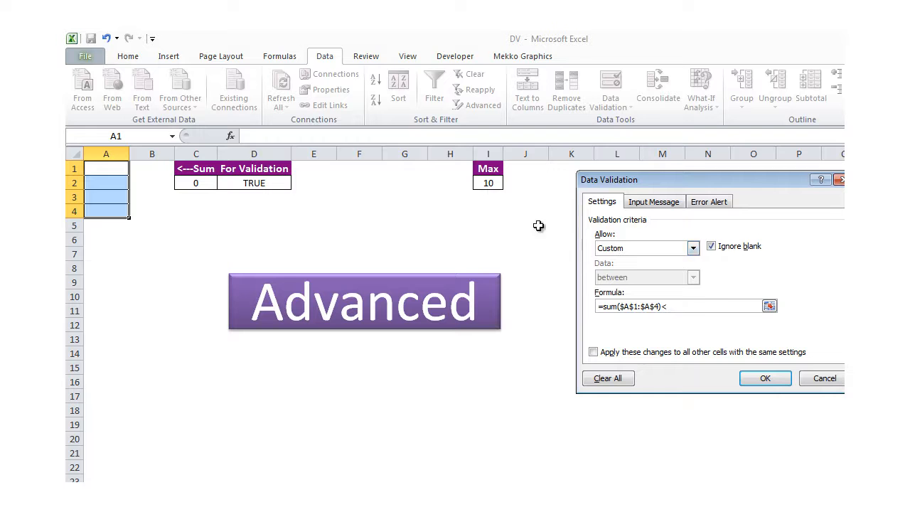
left_click(493, 183)
key("F4")
left_click(787, 383)
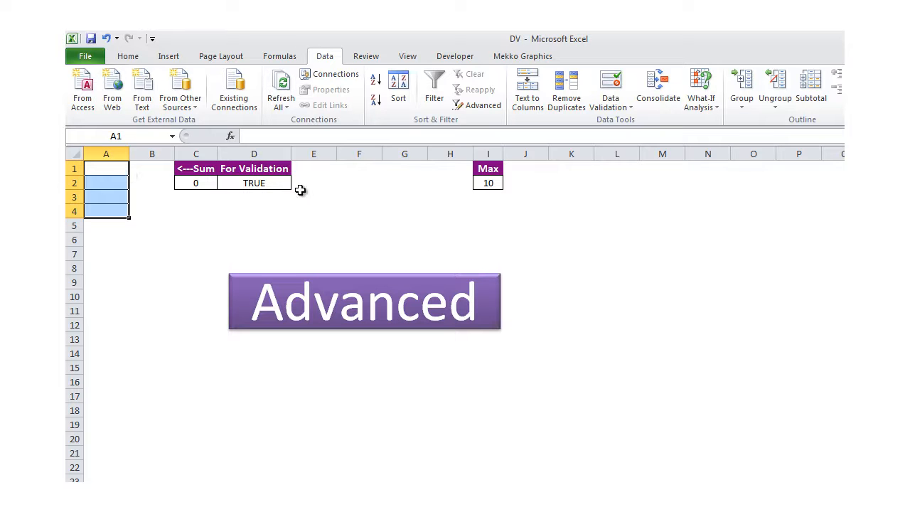
left_click(267, 184)
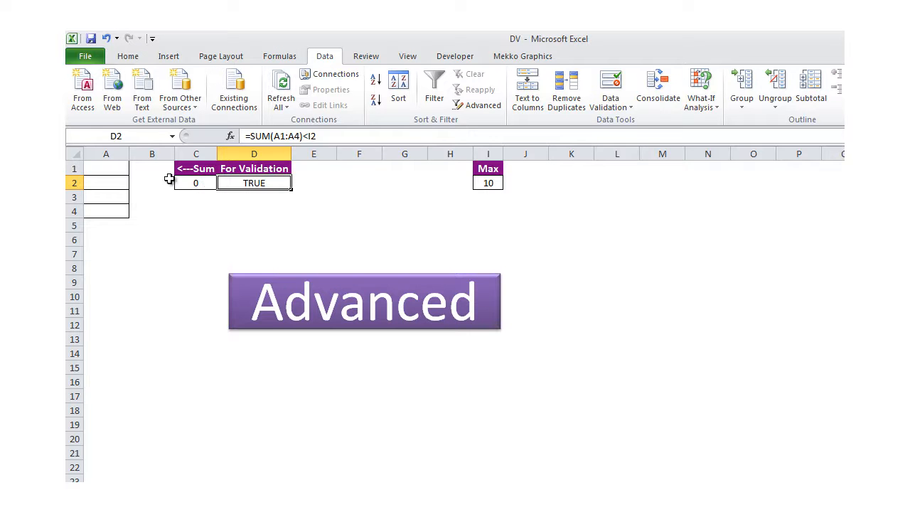
left_click_drag(108, 169, 106, 208)
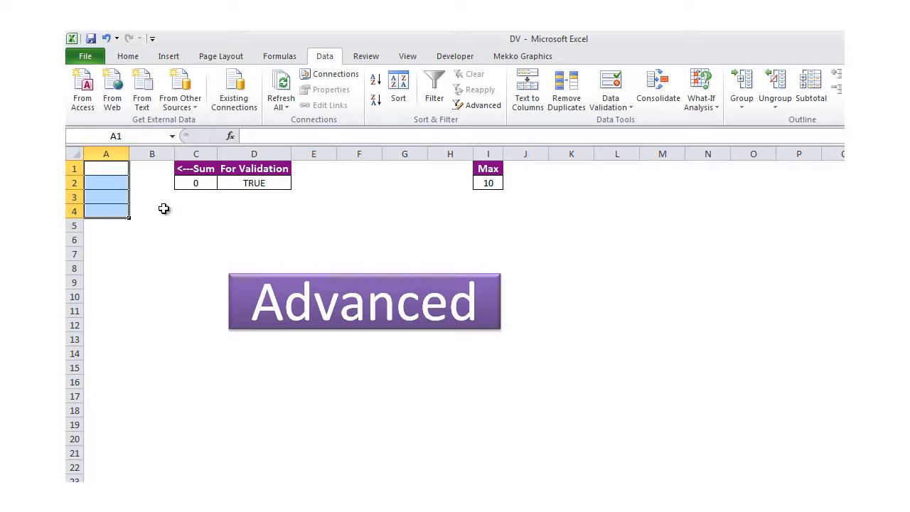
left_click(276, 187)
left_click(194, 185)
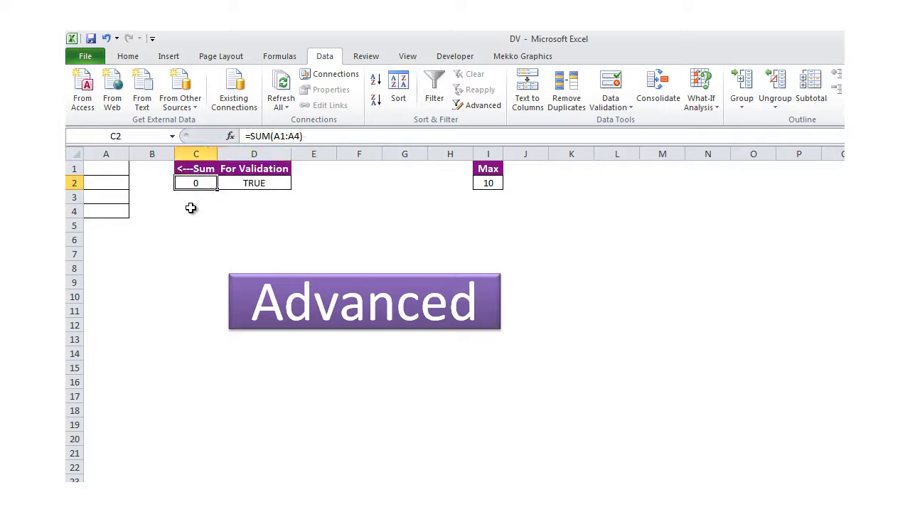
left_click_drag(106, 169, 106, 209)
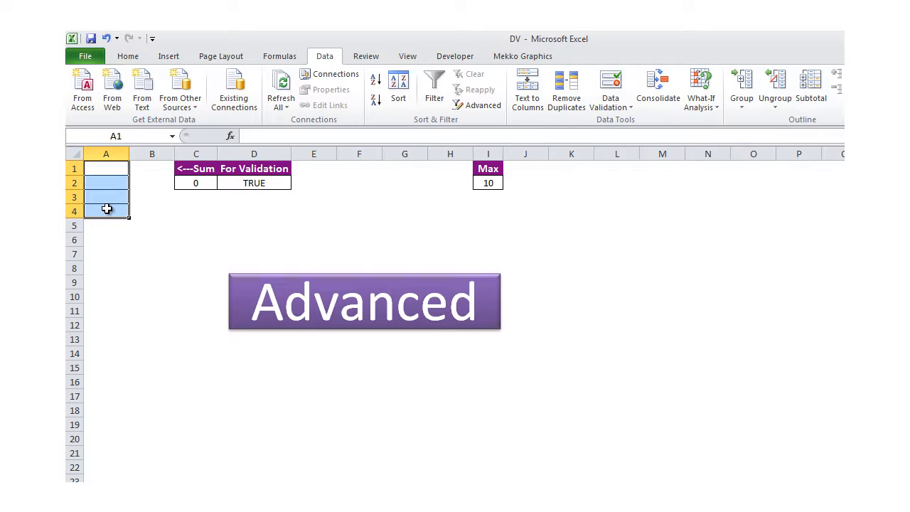
Enter 3 in A1 and 6 in A2 for a sum of 9
left_click(118, 172)
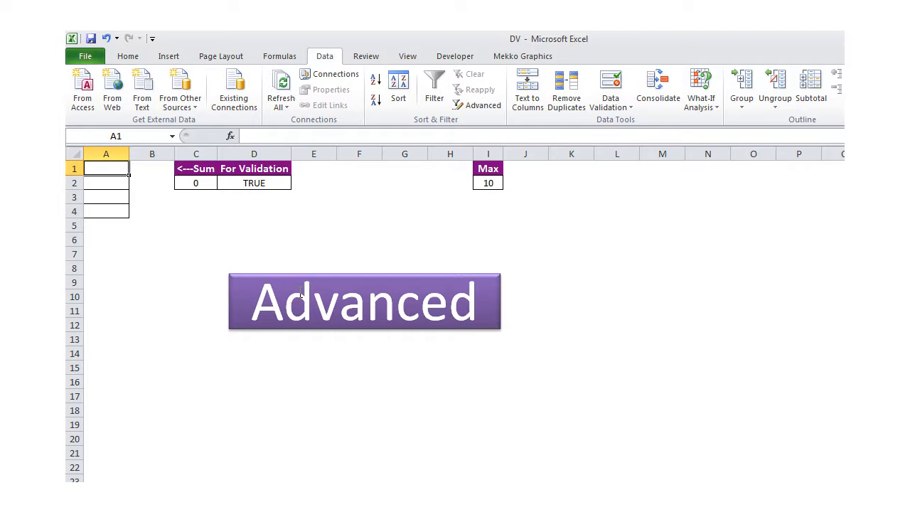
type("3")
key("Return")
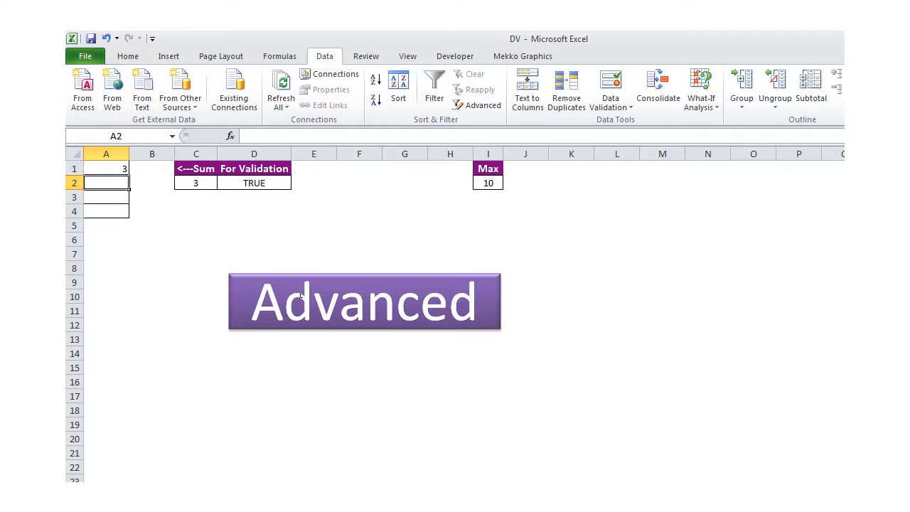
key("Up")
key("shift+Down")
key("shift+Down")
key("shift+Down")
key("Right")
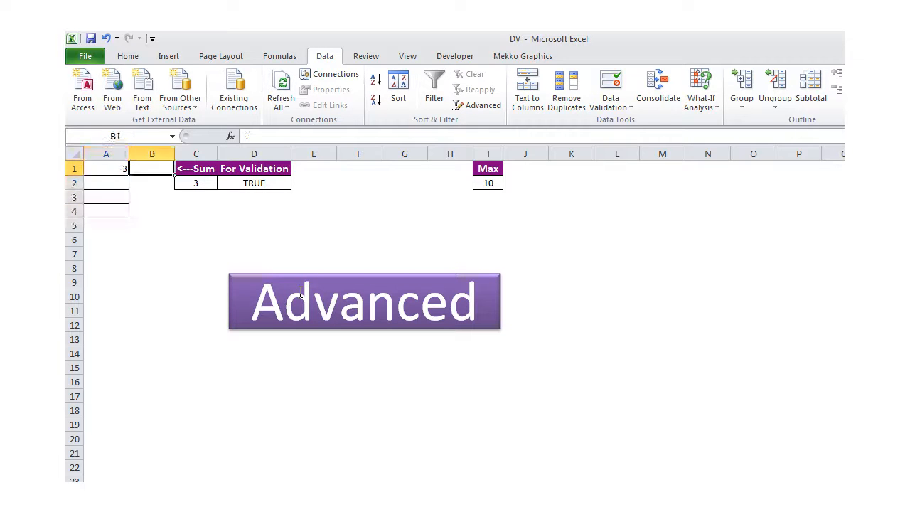
key("Left")
key("Down")
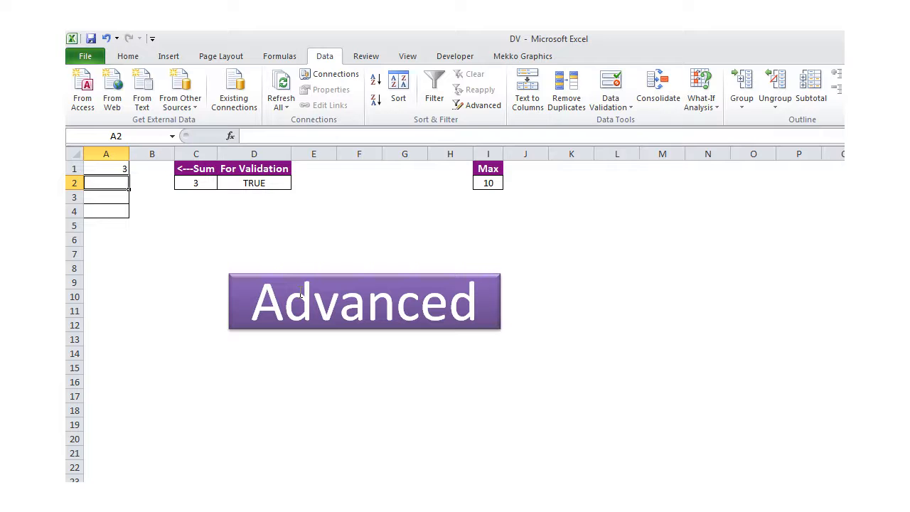
type("6")
key("Return")
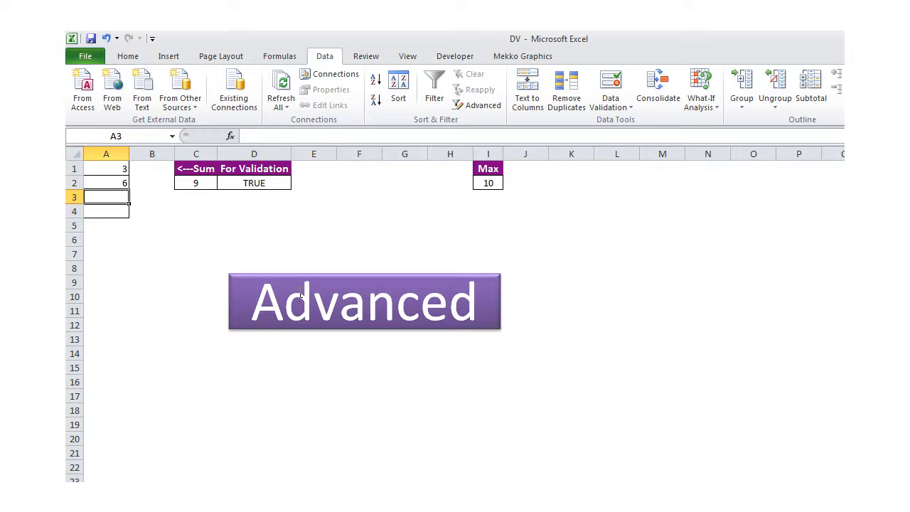
Enter 1 in A3, see it rejected, and cancel the error
type("1")
key("Return")
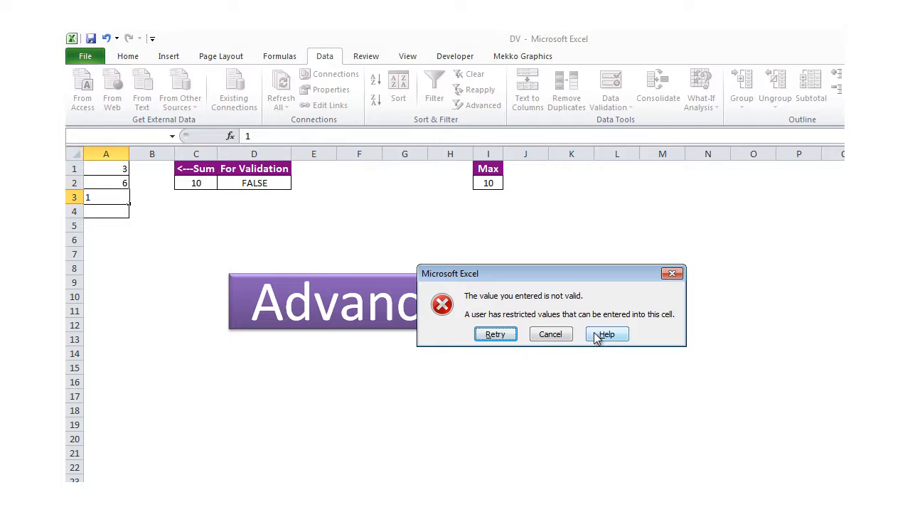
left_click(569, 340)
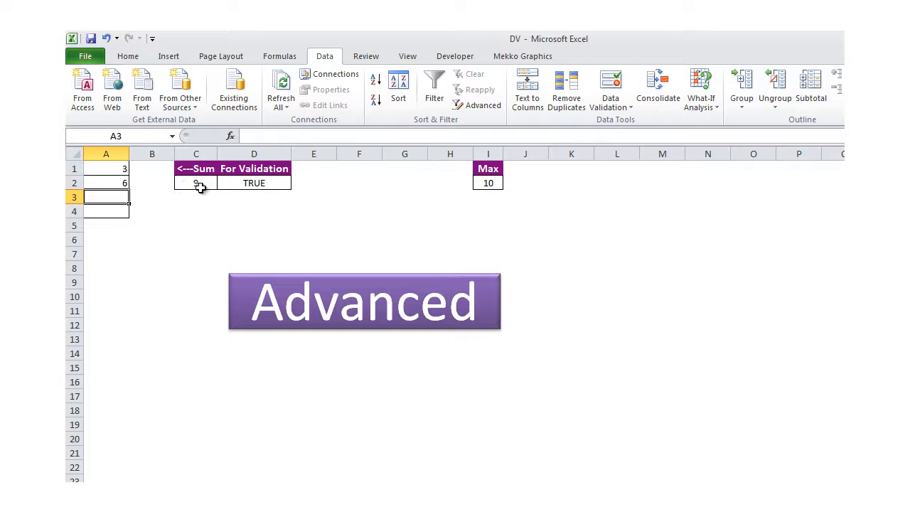
Review the check and sum formulas and the Max in I2, then clear A2
left_click(237, 183)
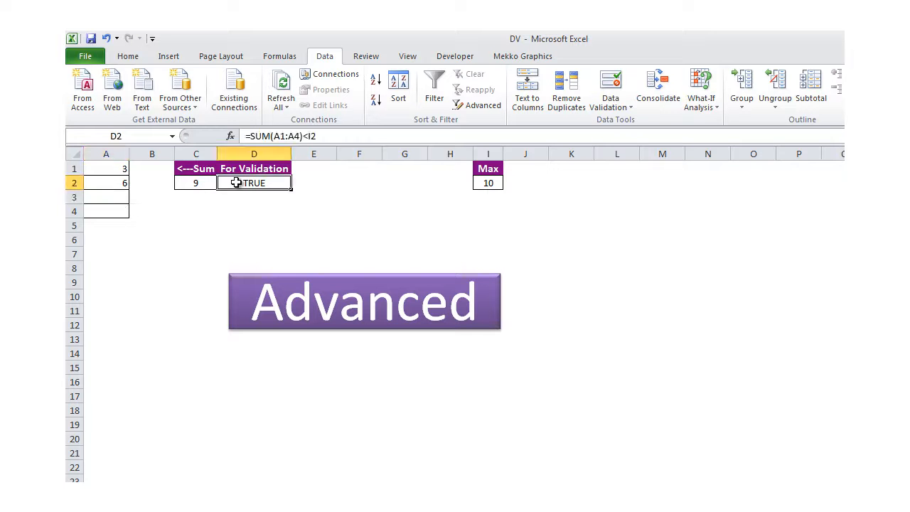
left_click(198, 182)
left_click(482, 181)
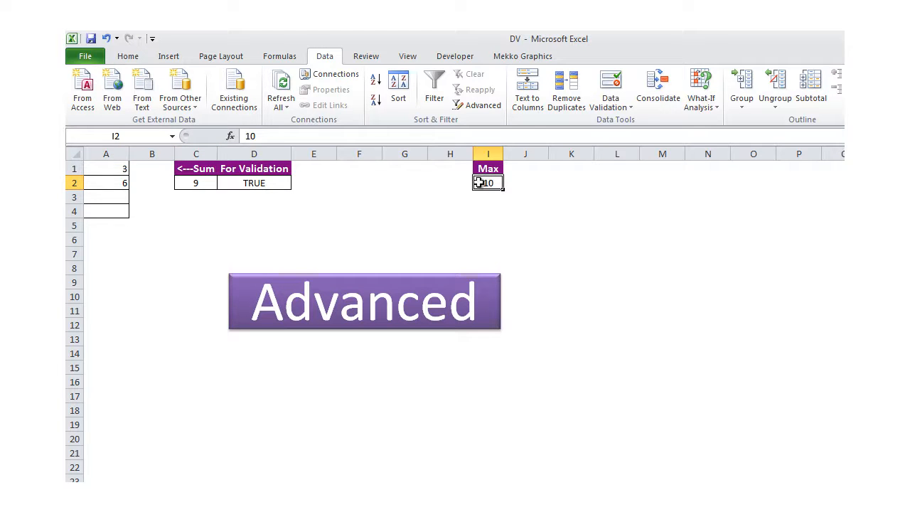
key("Home")
key("Delete")
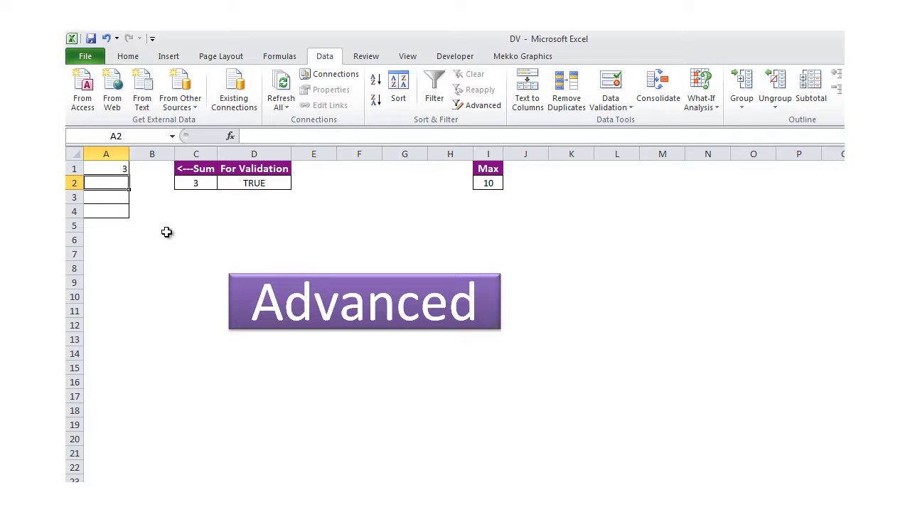
Change A1 to 5 and enter 10 in A2, triggering the invalid-value alert
key("Up")
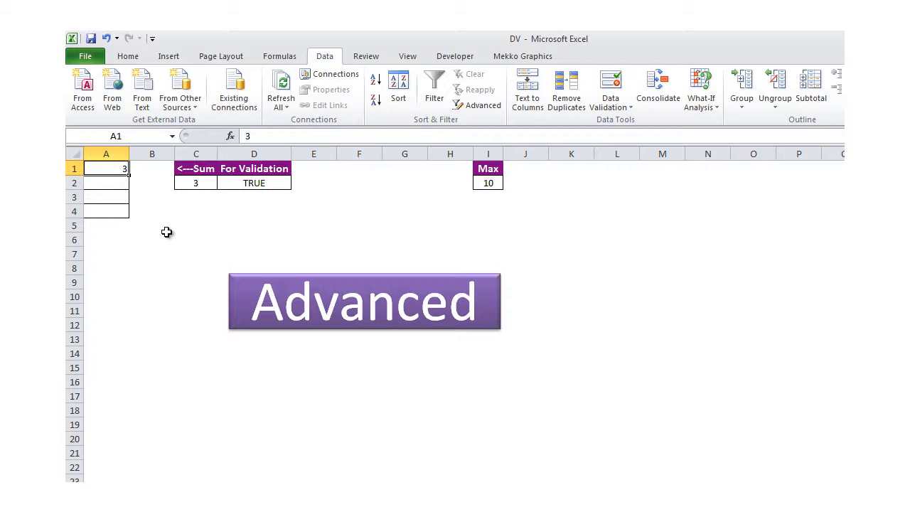
type("5")
key("Return")
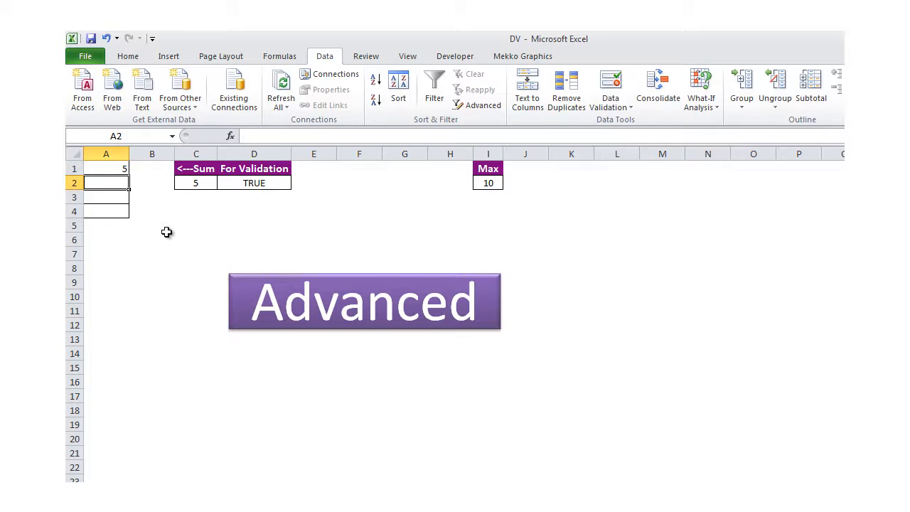
type("10")
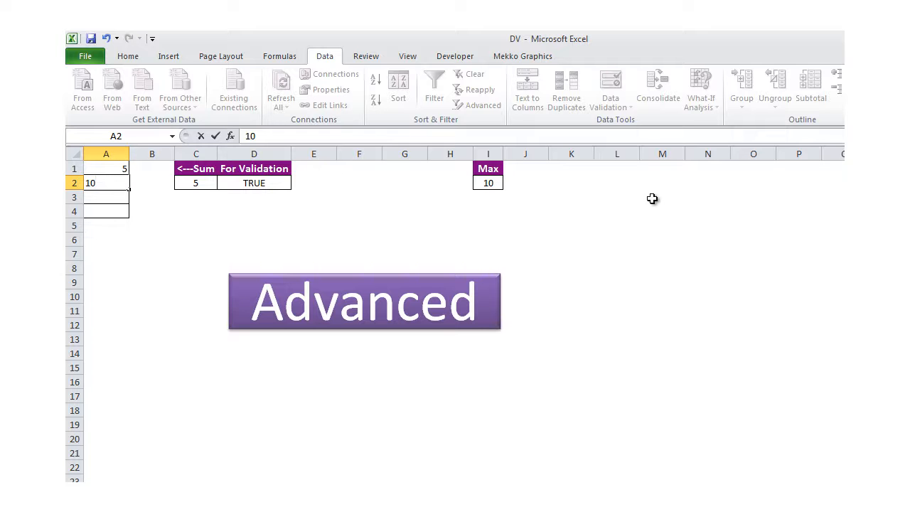
key("Return")
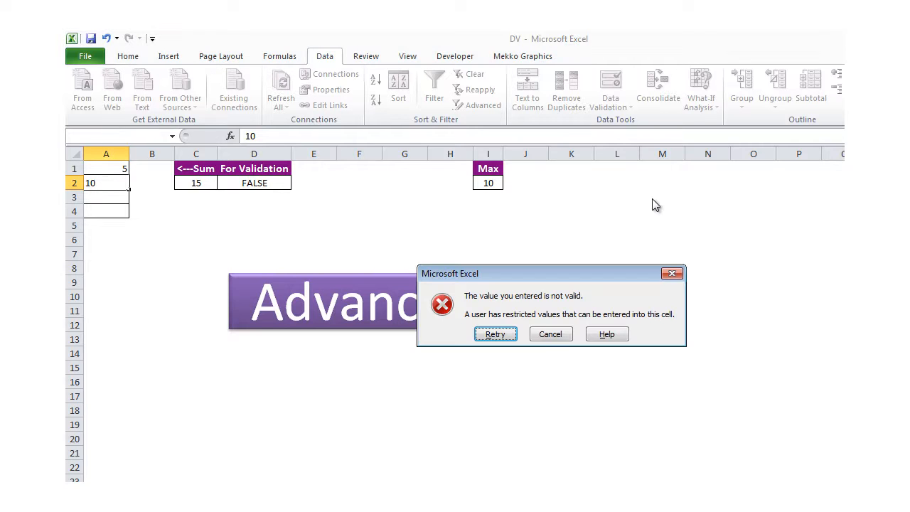
Cancel the rejected 10 and review the =SUM($A$1:$A$4)<$I$2 rule formula
left_click(561, 335)
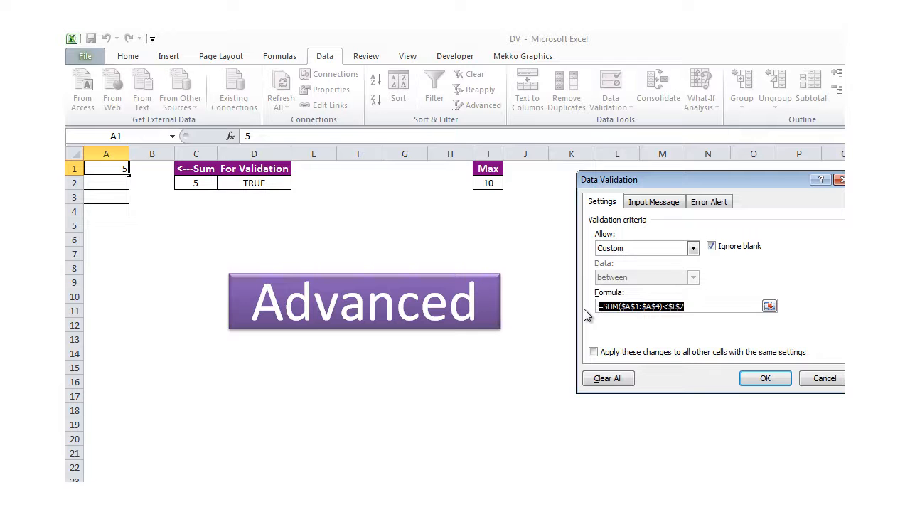
left_click(696, 307)
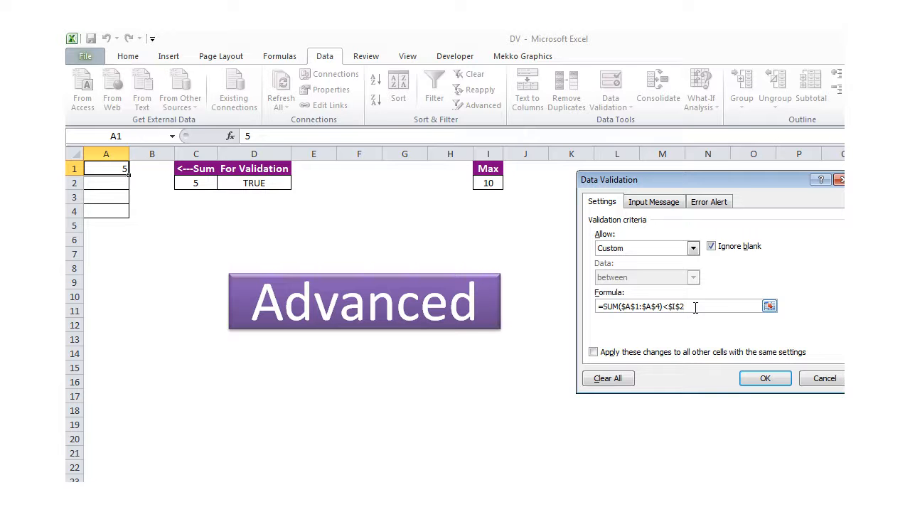